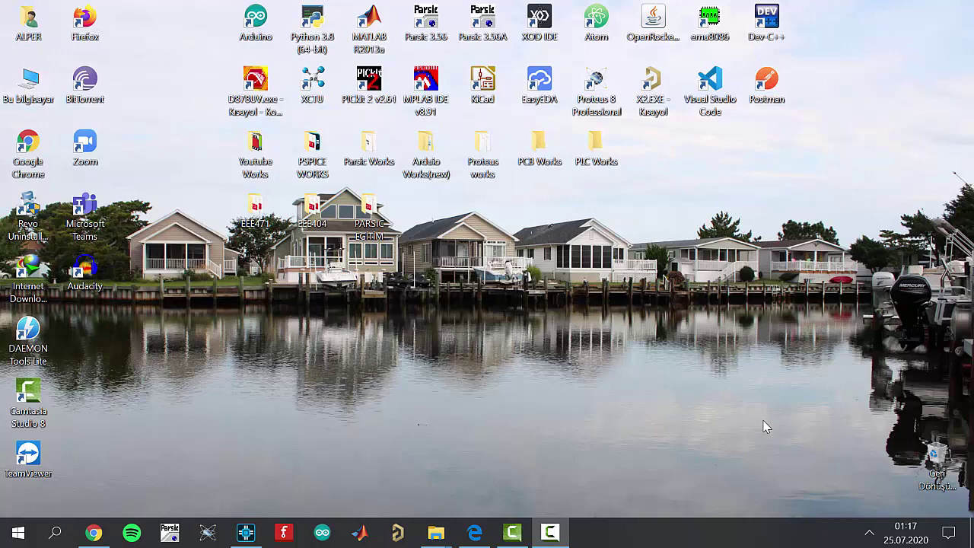
left_click(246, 534)
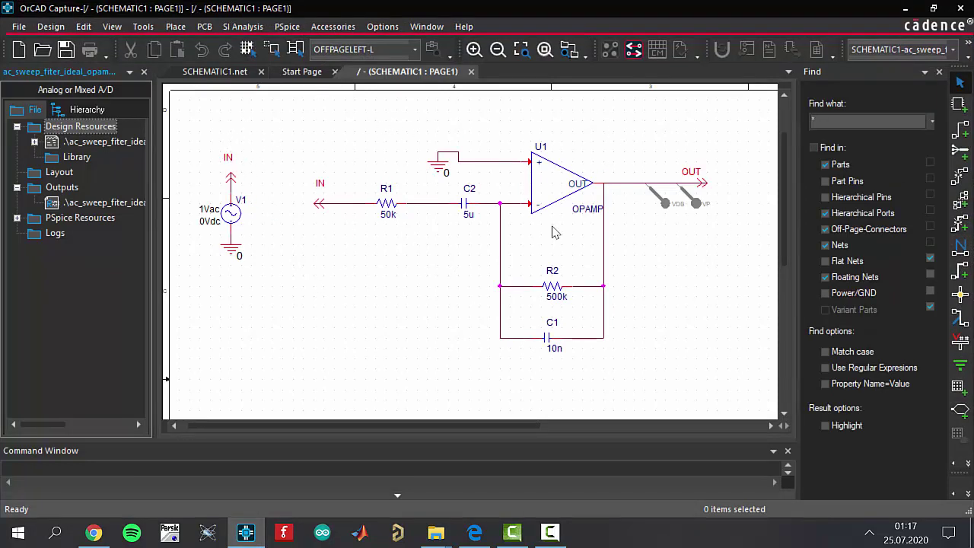
left_click(232, 186)
left_click(321, 206)
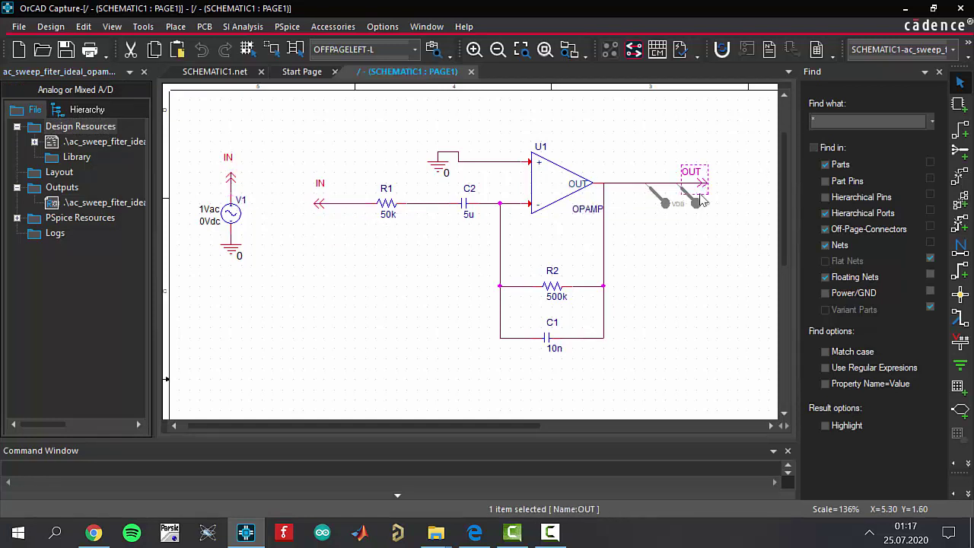
left_click(543, 245)
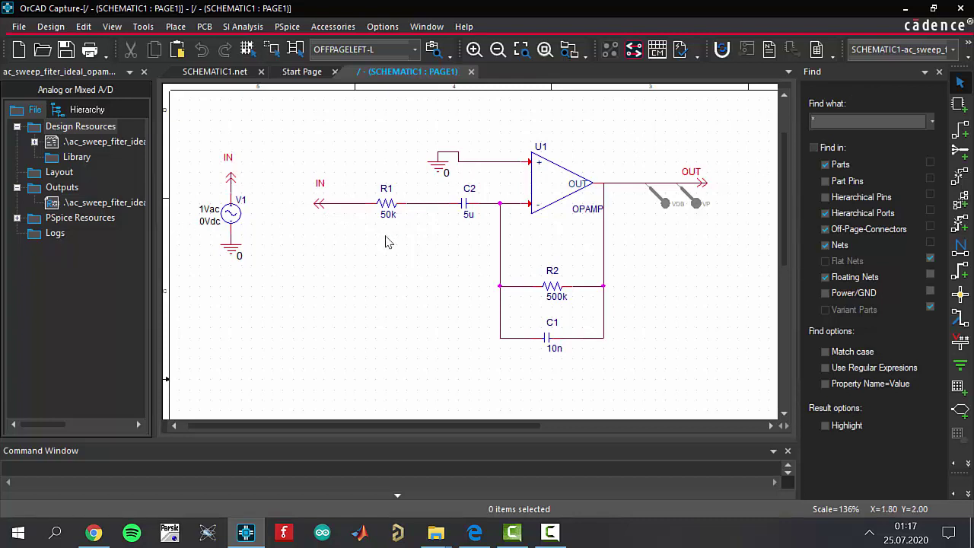
left_click(969, 465)
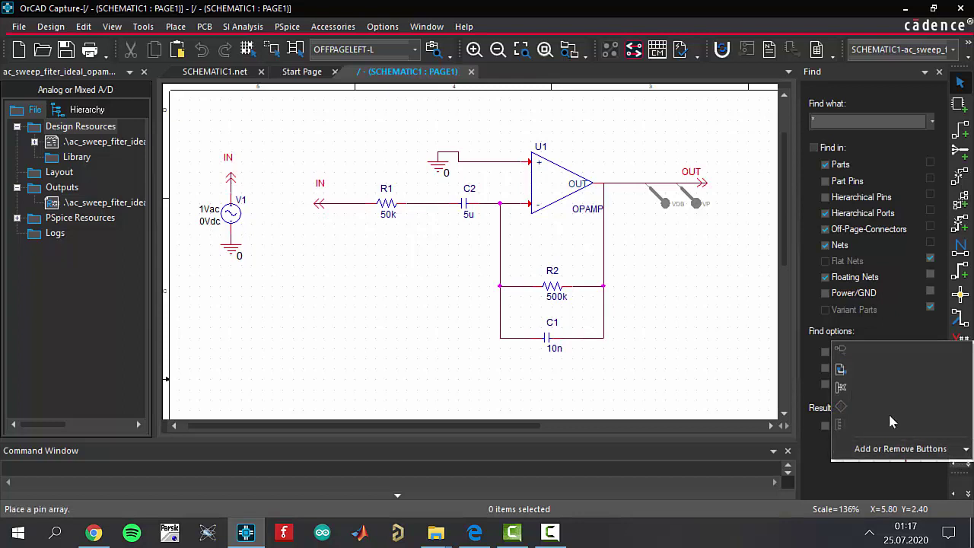
left_click(849, 378)
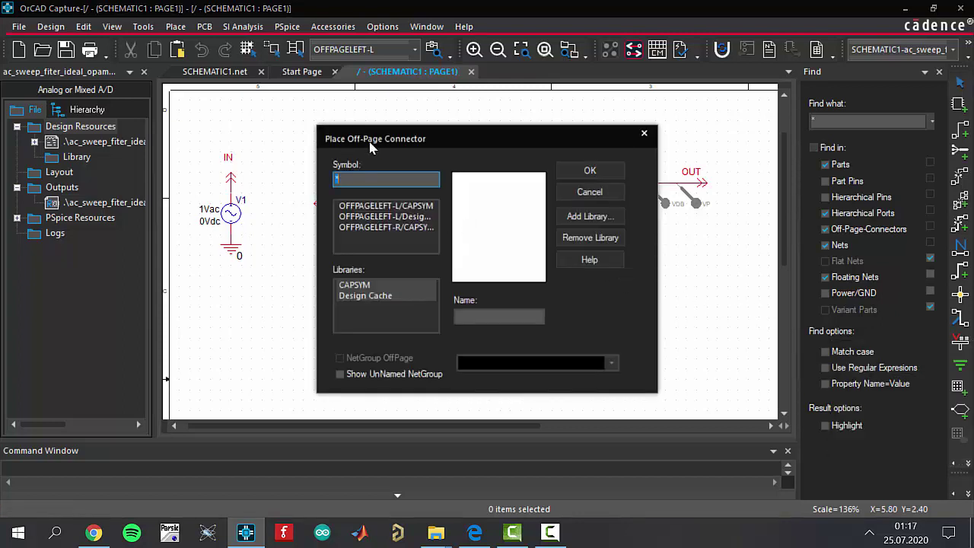
left_click(412, 206)
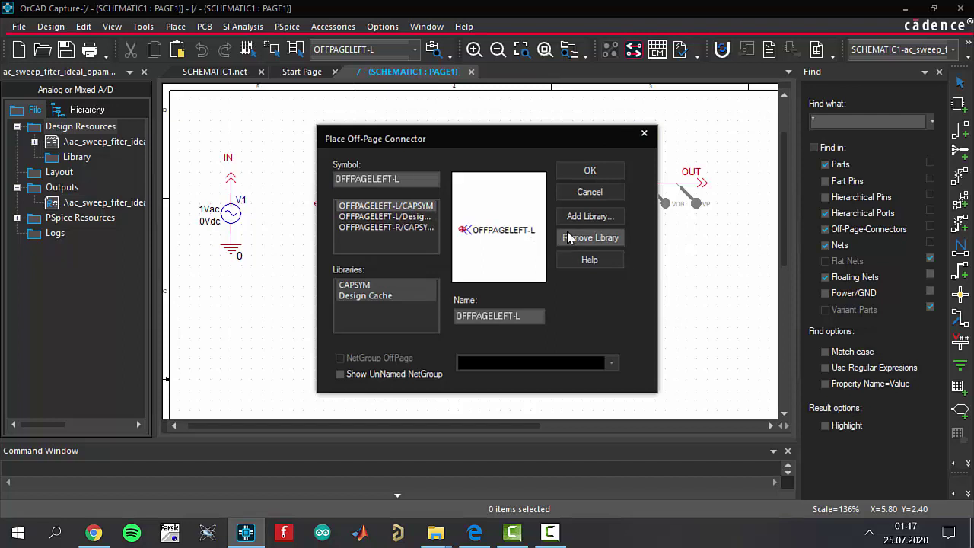
left_click(418, 227)
left_click(412, 207)
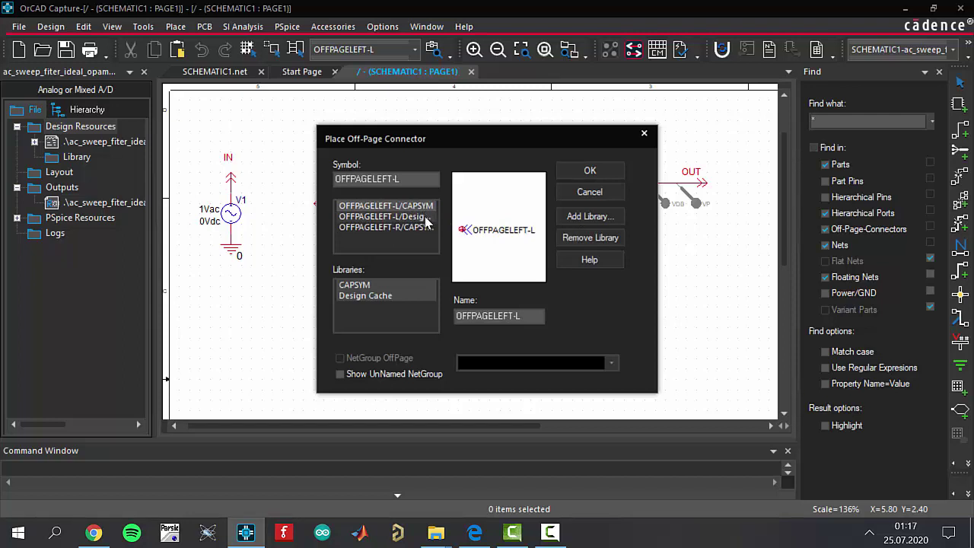
left_click(645, 141)
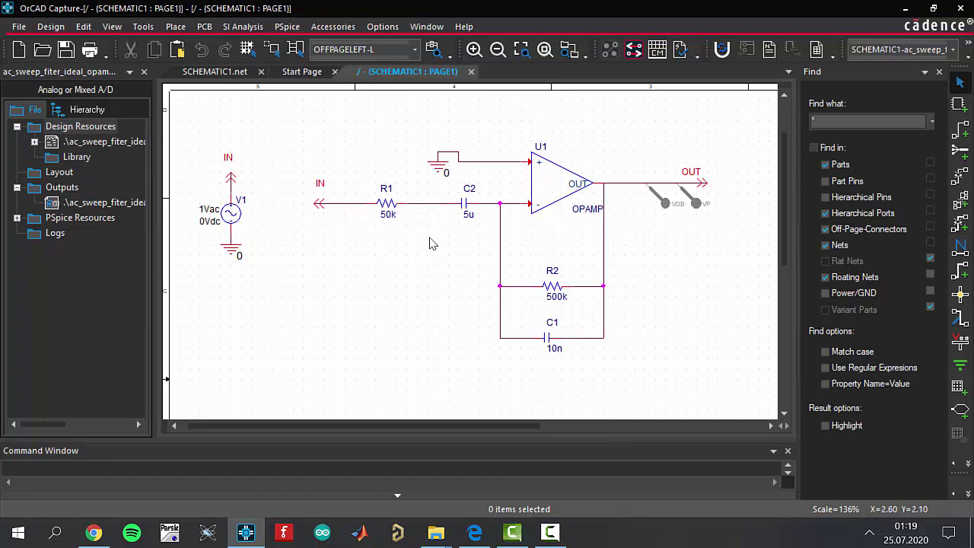
Move R1's 50k value label down to sit just beneath the resistor
left_click(391, 216)
left_click_drag(392, 216, 391, 230)
left_click(419, 250)
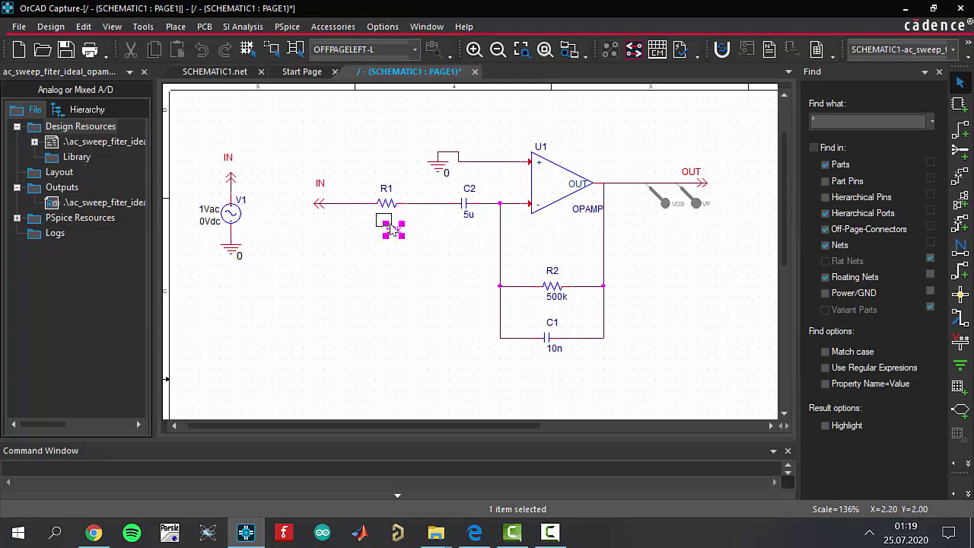
left_click(428, 246)
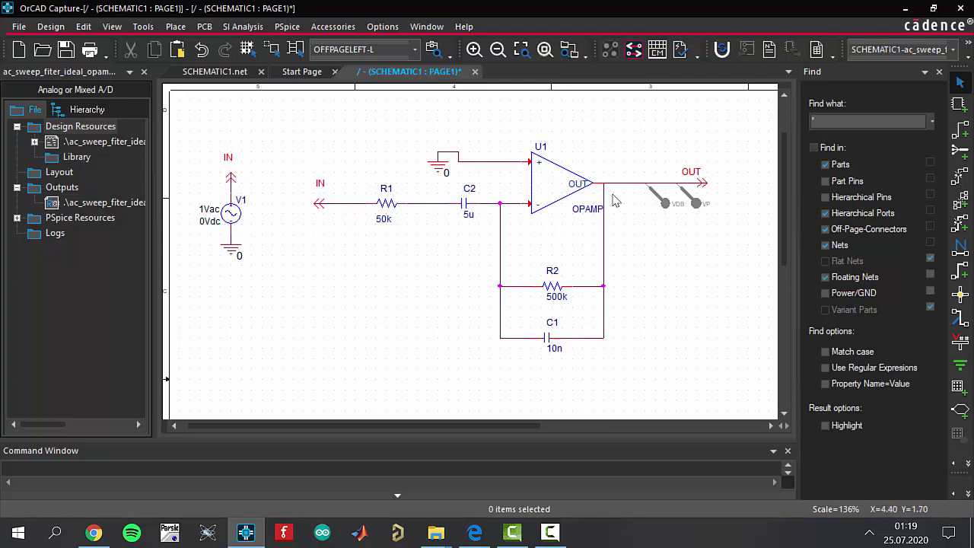
left_click(663, 201)
left_click(696, 206)
left_click(673, 207)
left_click(684, 214)
left_click(664, 203)
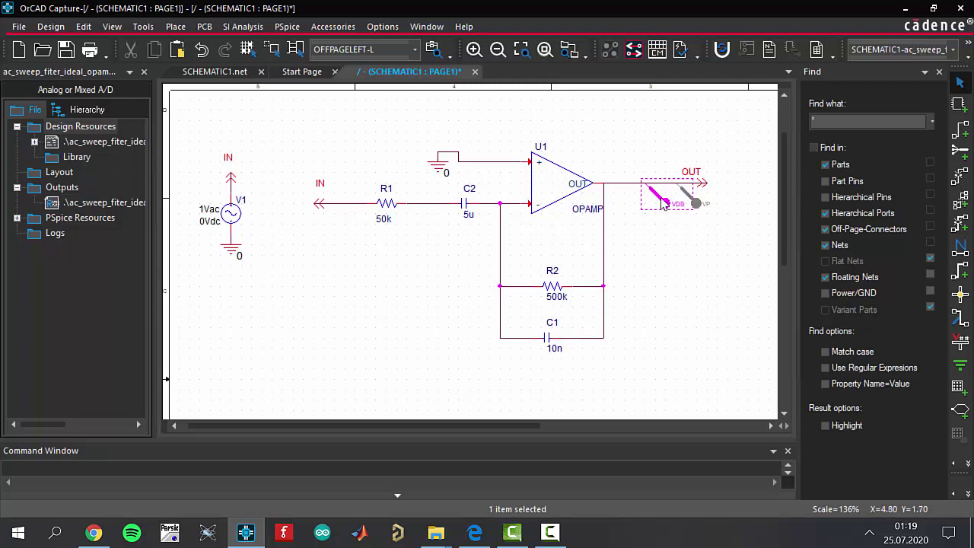
left_click(701, 214)
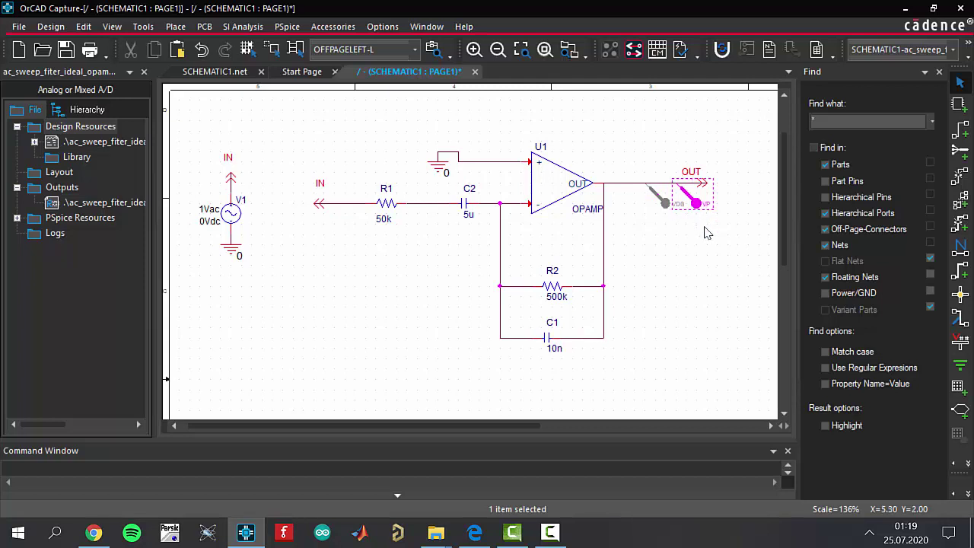
left_click(664, 202)
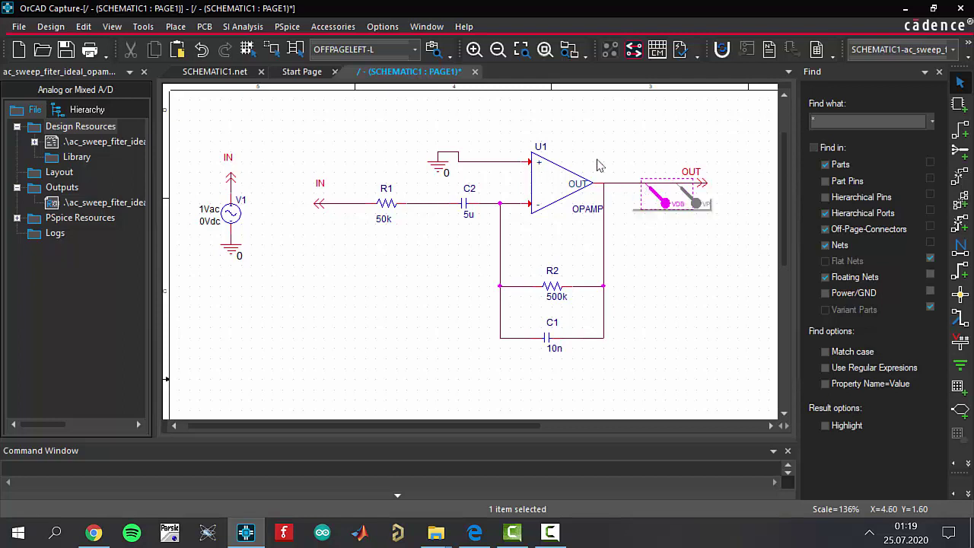
Create a new simulation profile named 'filter'
left_click(287, 26)
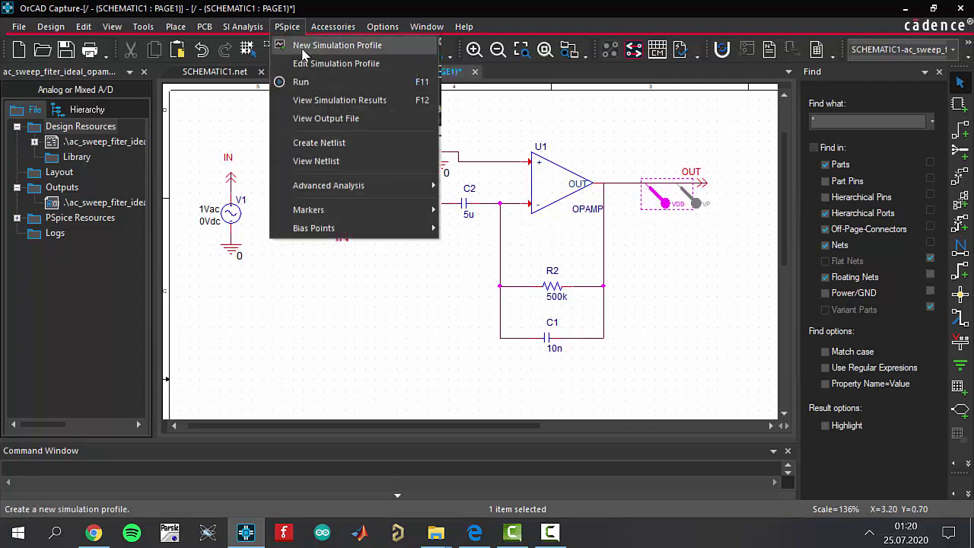
left_click(305, 51)
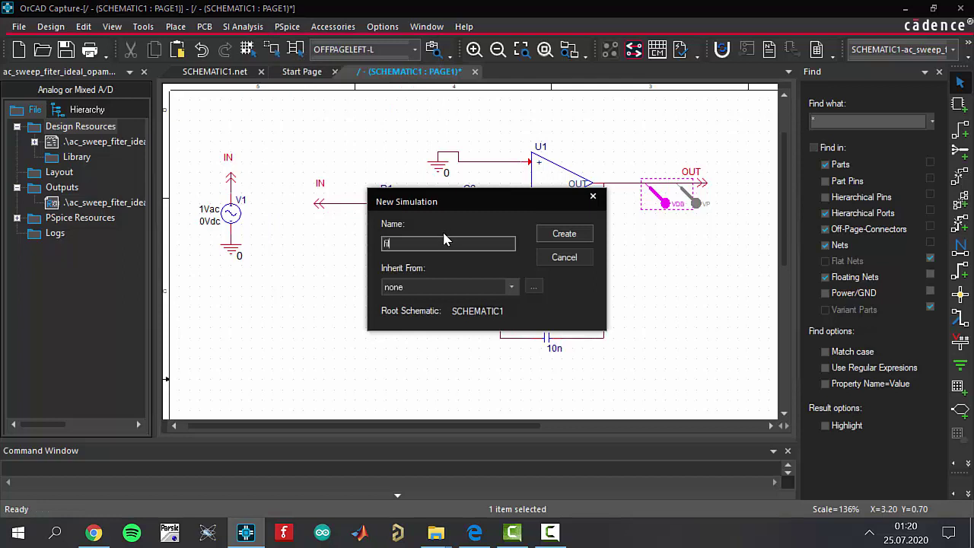
key("Return")
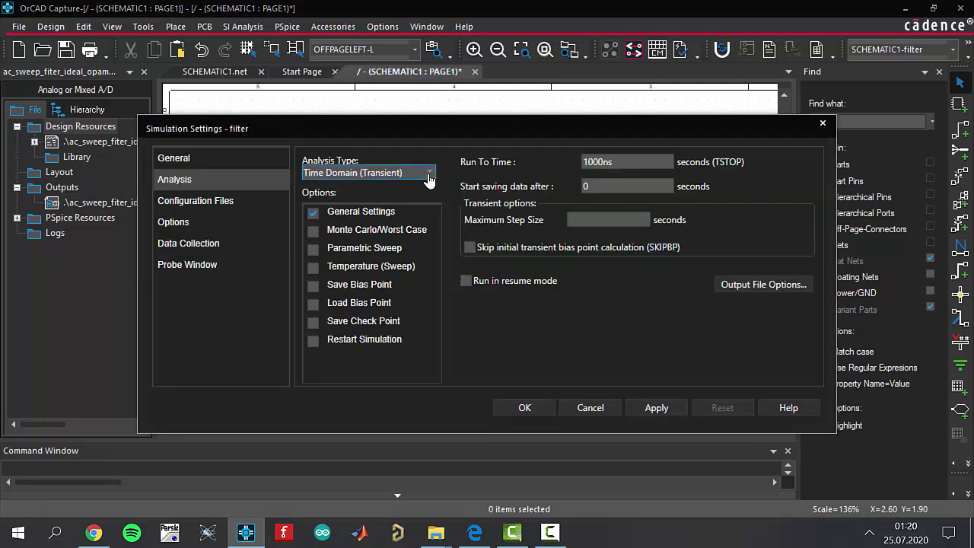
Set an AC Sweep, logarithmic by decade, from 1 to 10k at 1 point per decade, and apply it
left_click(426, 173)
left_click(371, 223)
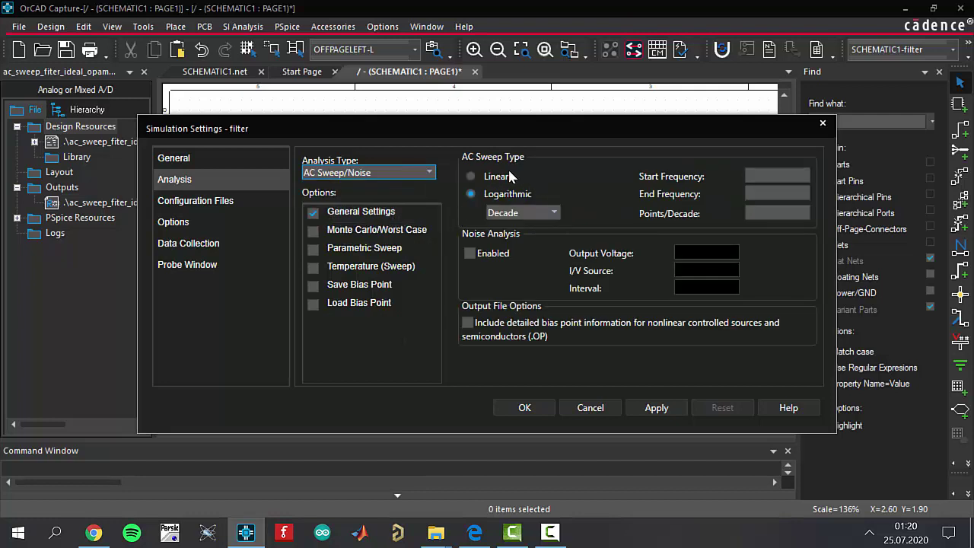
left_click(770, 176)
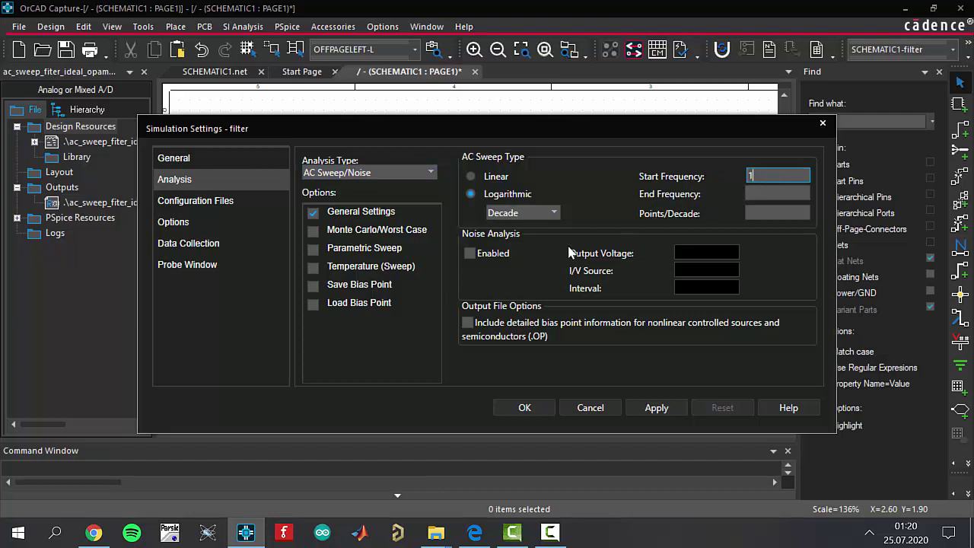
left_click(781, 198)
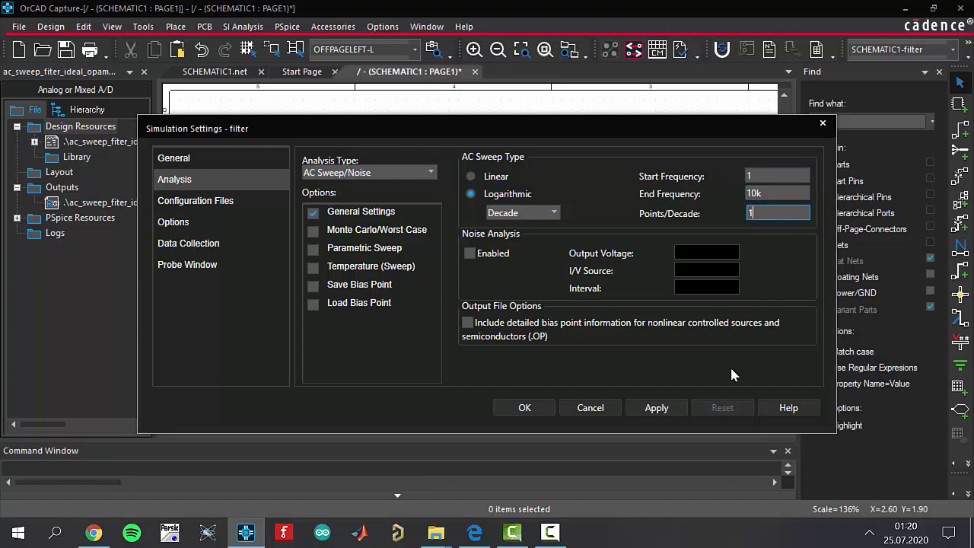
left_click(682, 409)
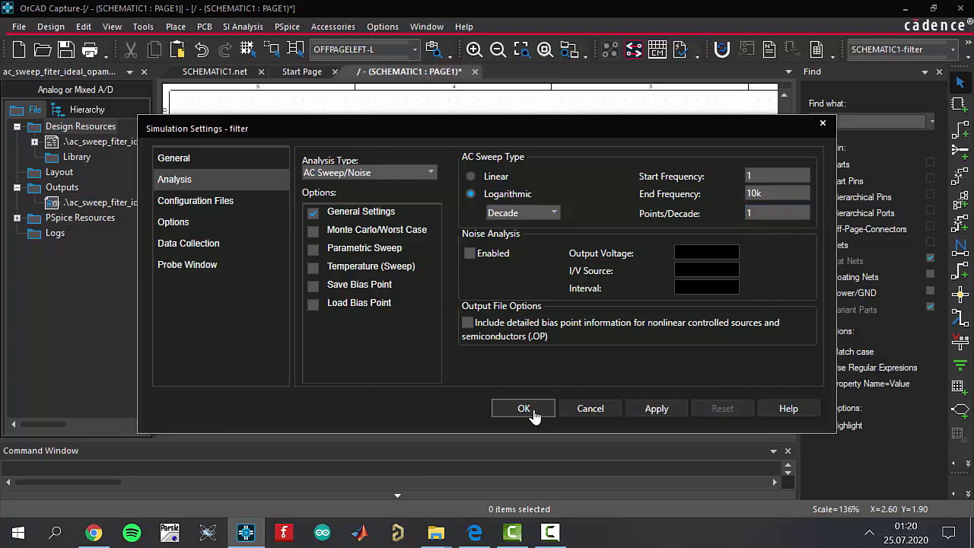
left_click(524, 411)
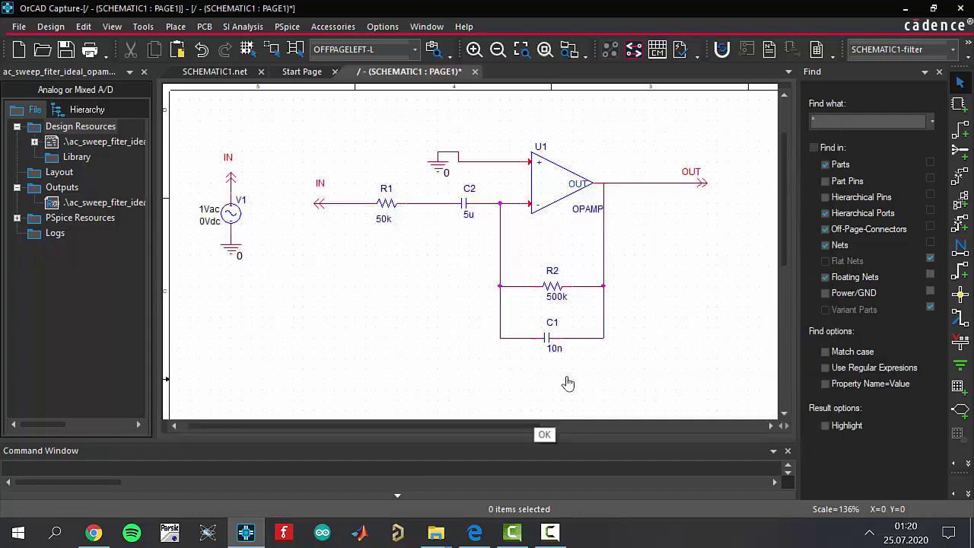
Run the filter AC simulation, view the PSpice A/D result, then minimize it
left_click(293, 27)
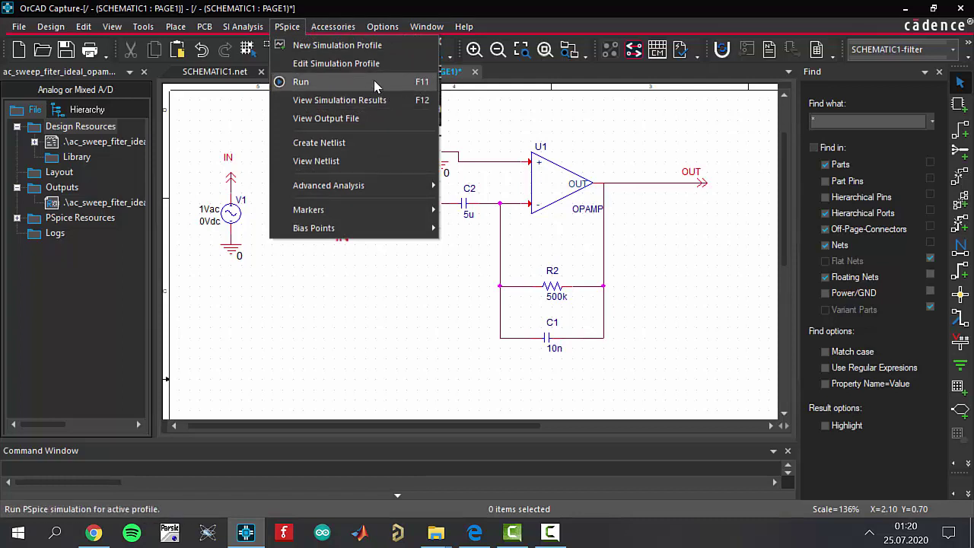
left_click(298, 85)
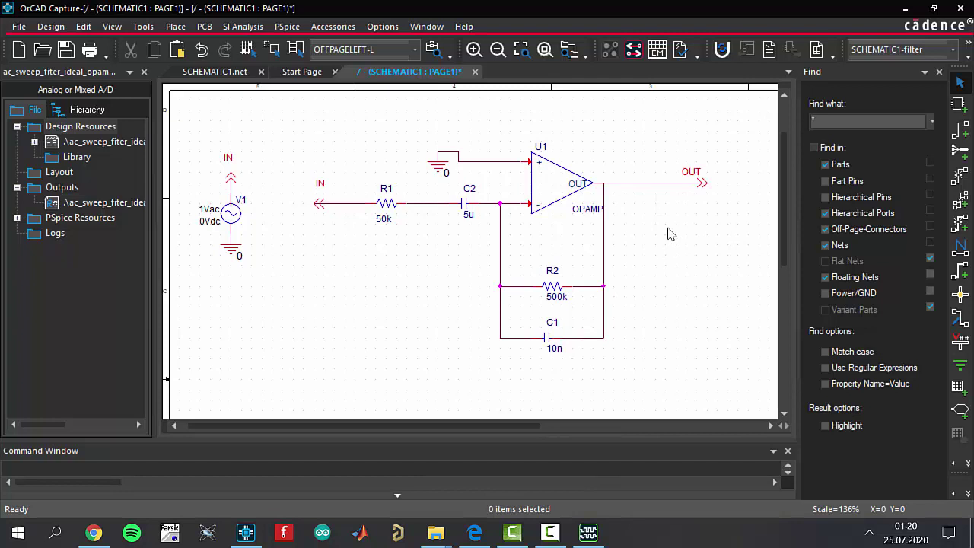
left_click(287, 28)
left_click(589, 533)
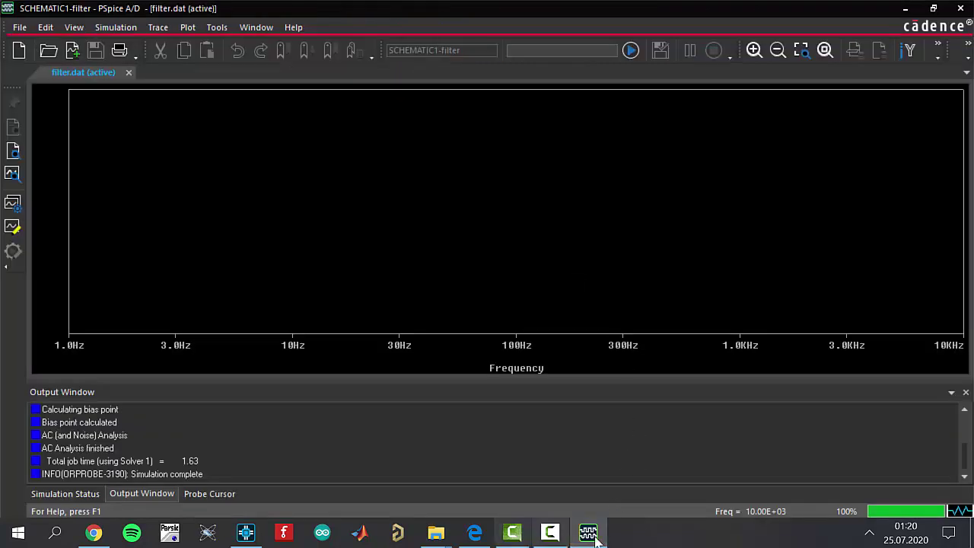
left_click(590, 534)
Place a dB Magnitude of Voltage marker on the OUT net
left_click(287, 27)
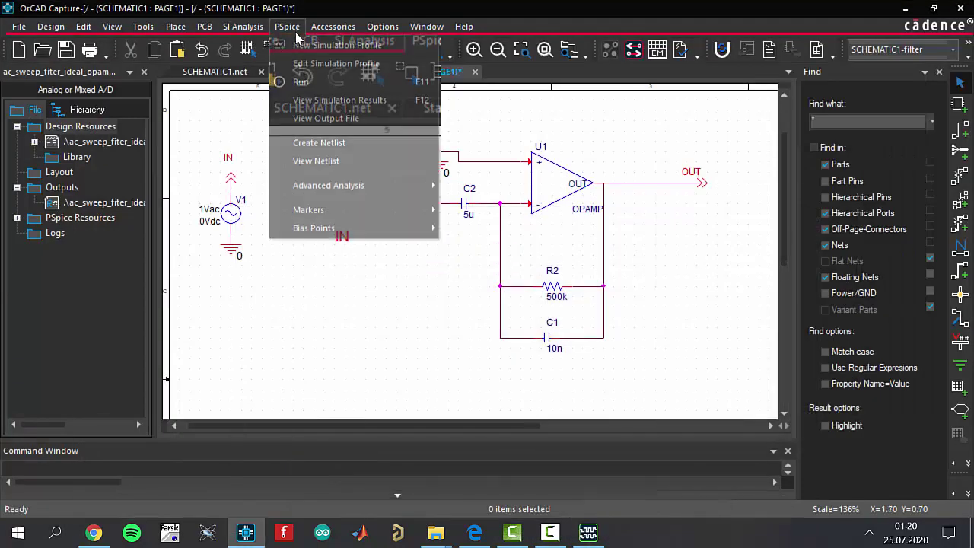
mouse_move(373, 212)
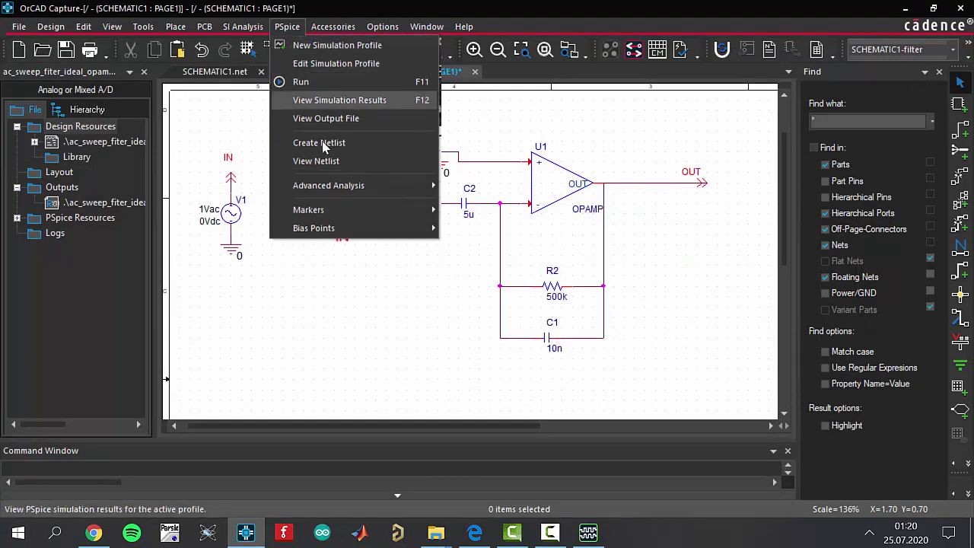
mouse_move(320, 218)
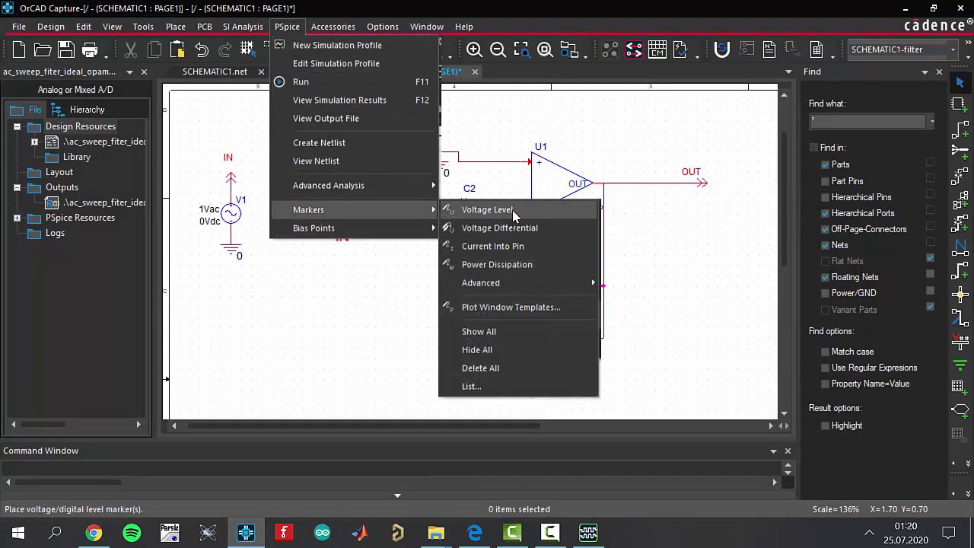
mouse_move(543, 288)
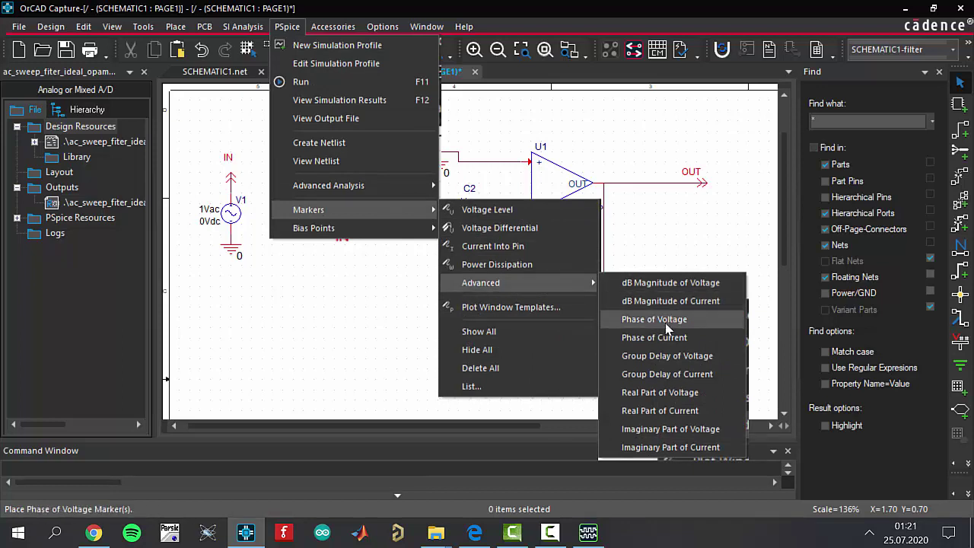
left_click(664, 283)
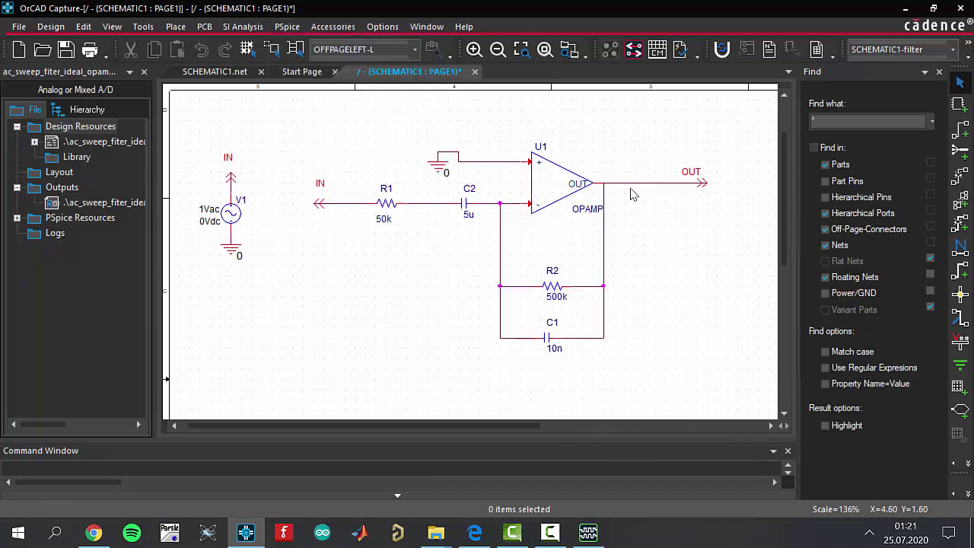
left_click(639, 187)
key("Escape")
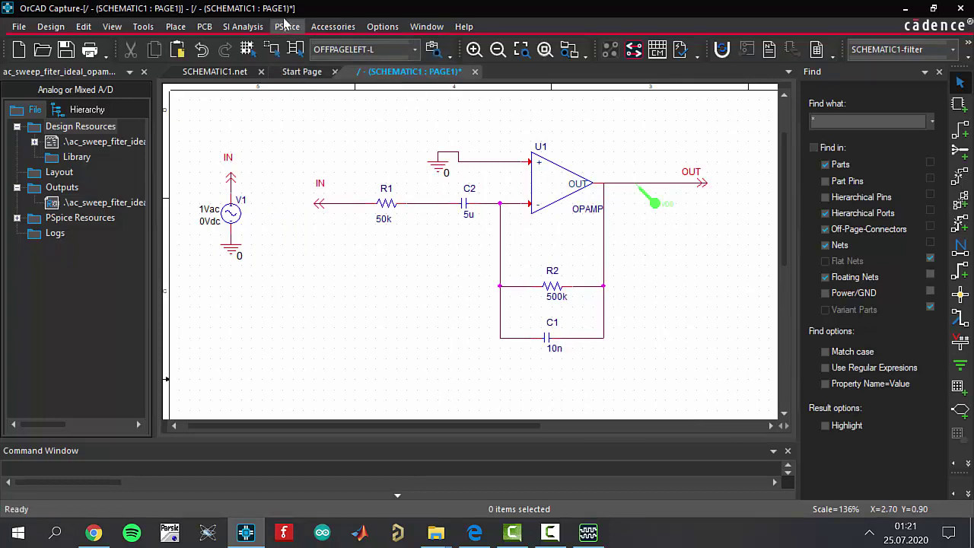
Add a Phase of Voltage marker on OUT and view both traces in PSpice A/D
left_click(287, 25)
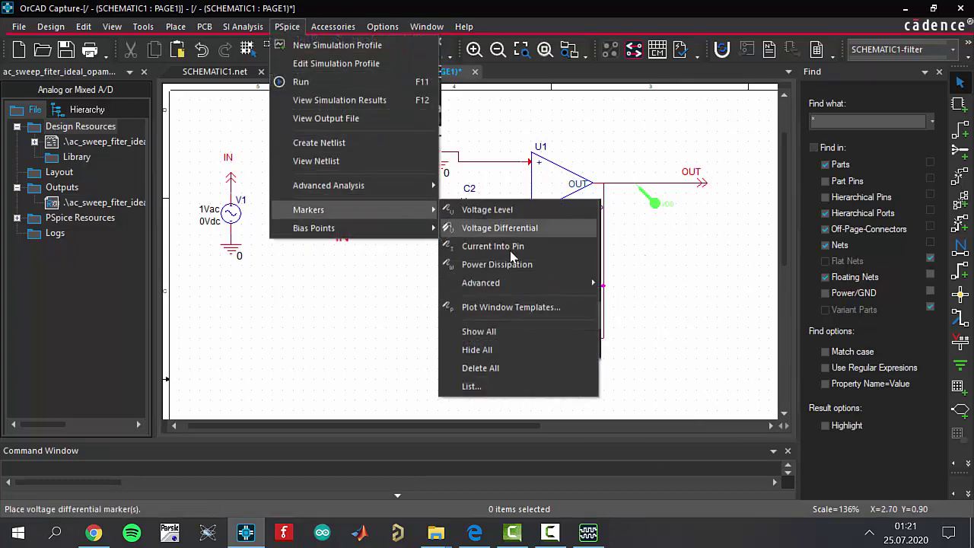
left_click(739, 337)
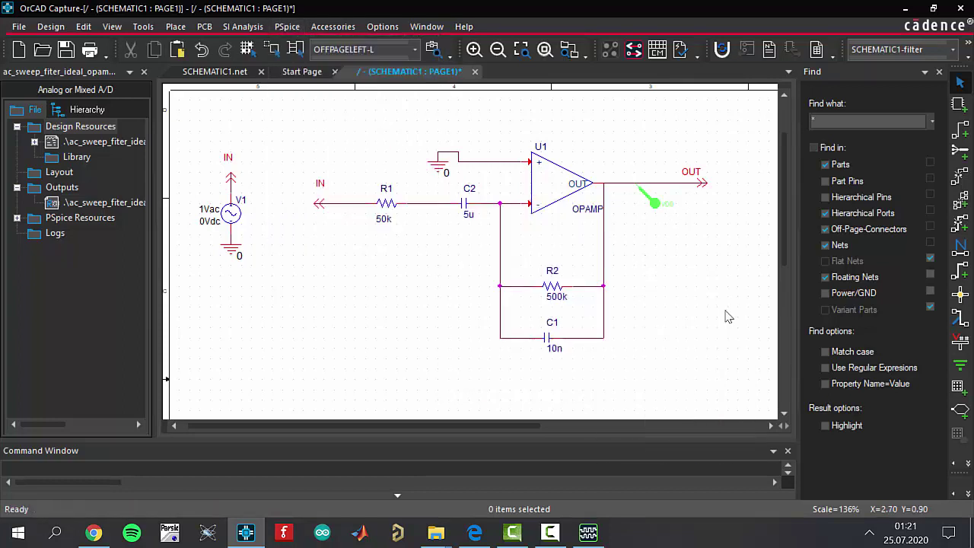
left_click(670, 190)
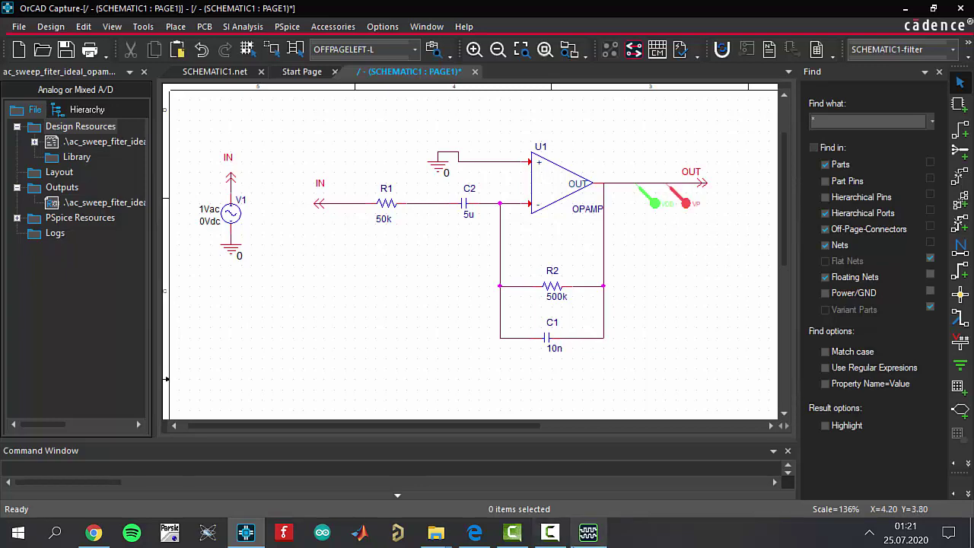
left_click(589, 533)
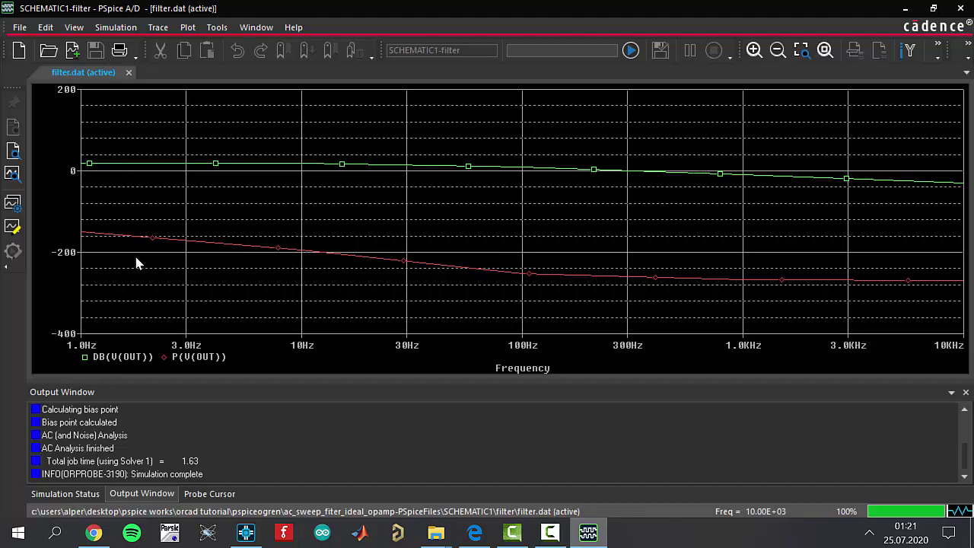
Delete the P(V(OUT)) phase trace, leaving only DB(V(OUT)) plotted
left_click(194, 356)
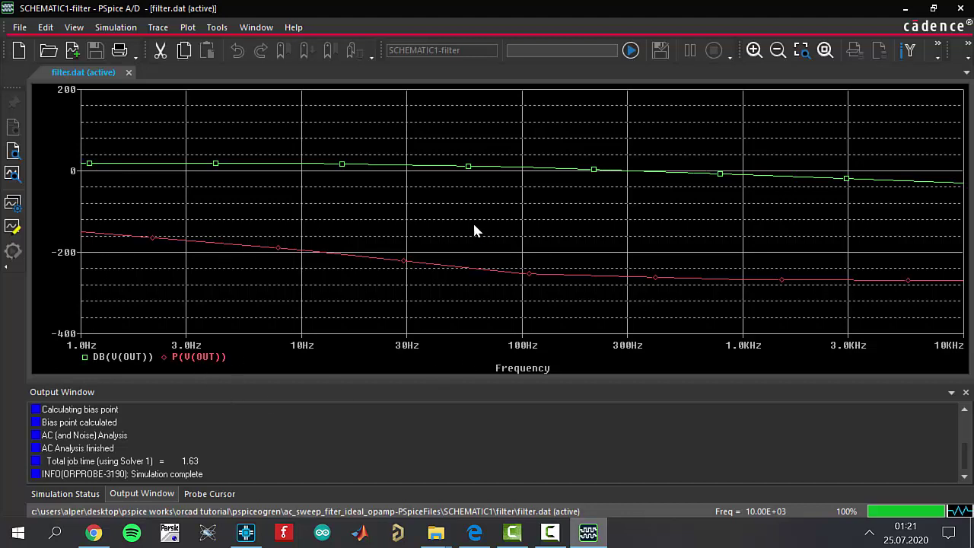
key("Delete")
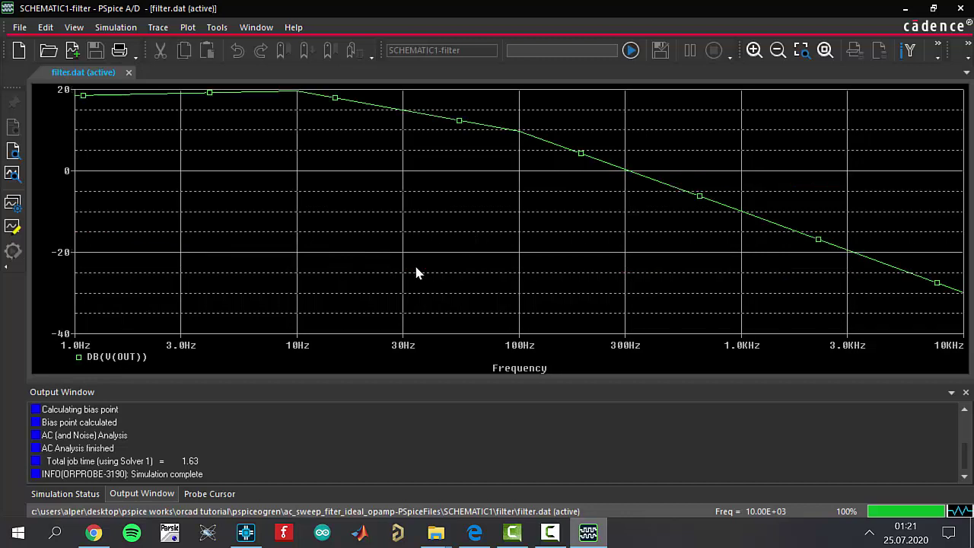